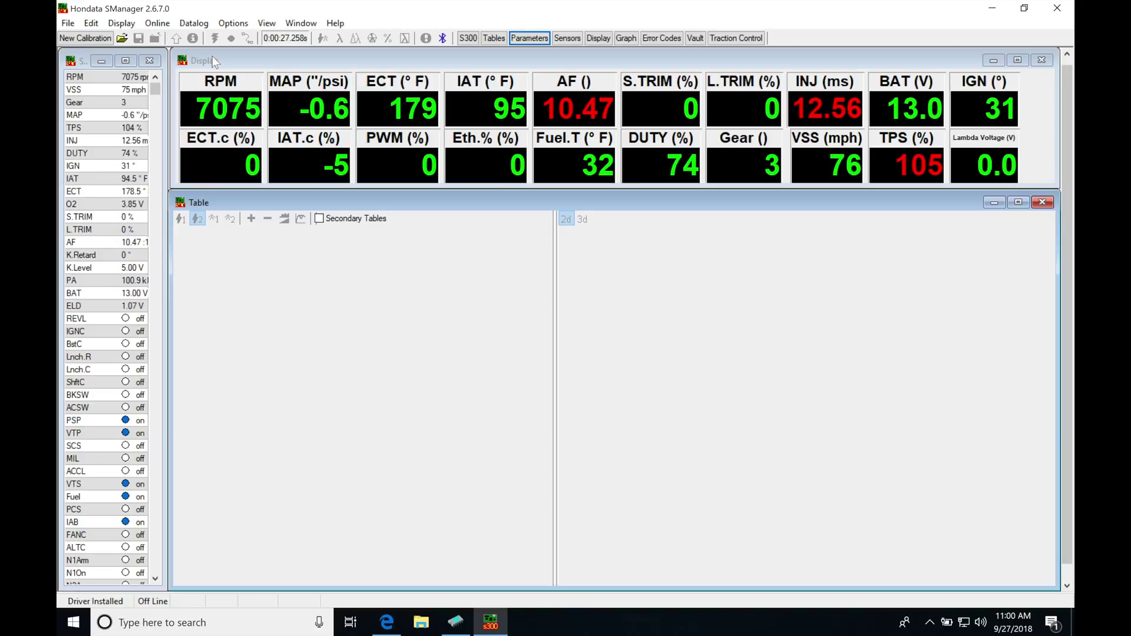
Open the Turbo B series.skl calibration from the EPA Track Examples folder.
{"action": "left_click", "coordinate": [122, 39]}
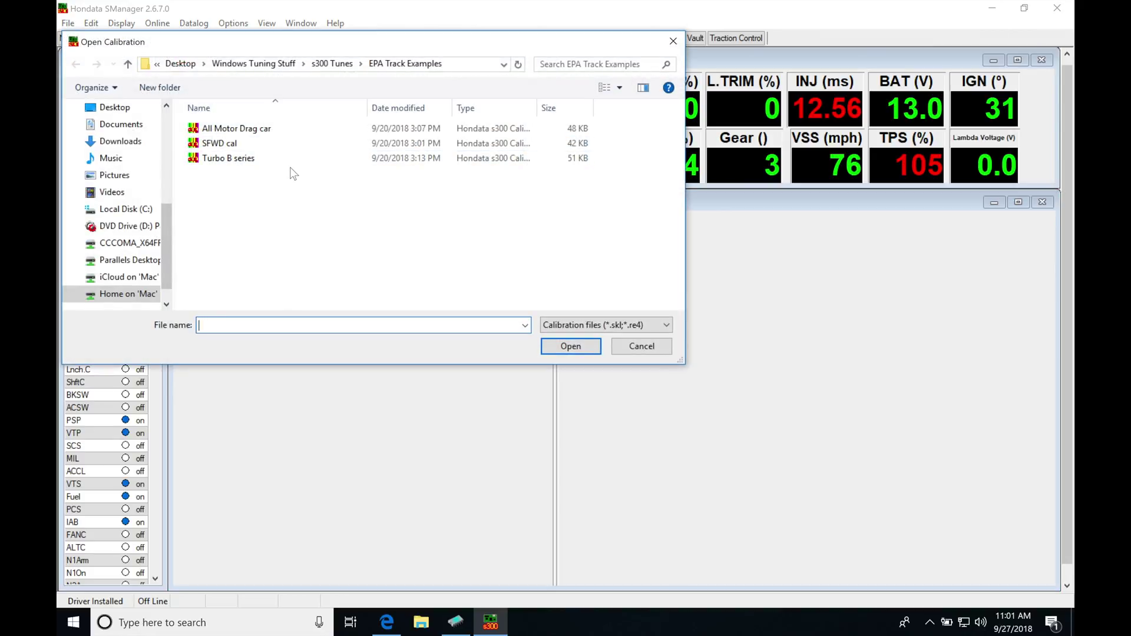
{"action": "left_click", "coordinate": [229, 159]}
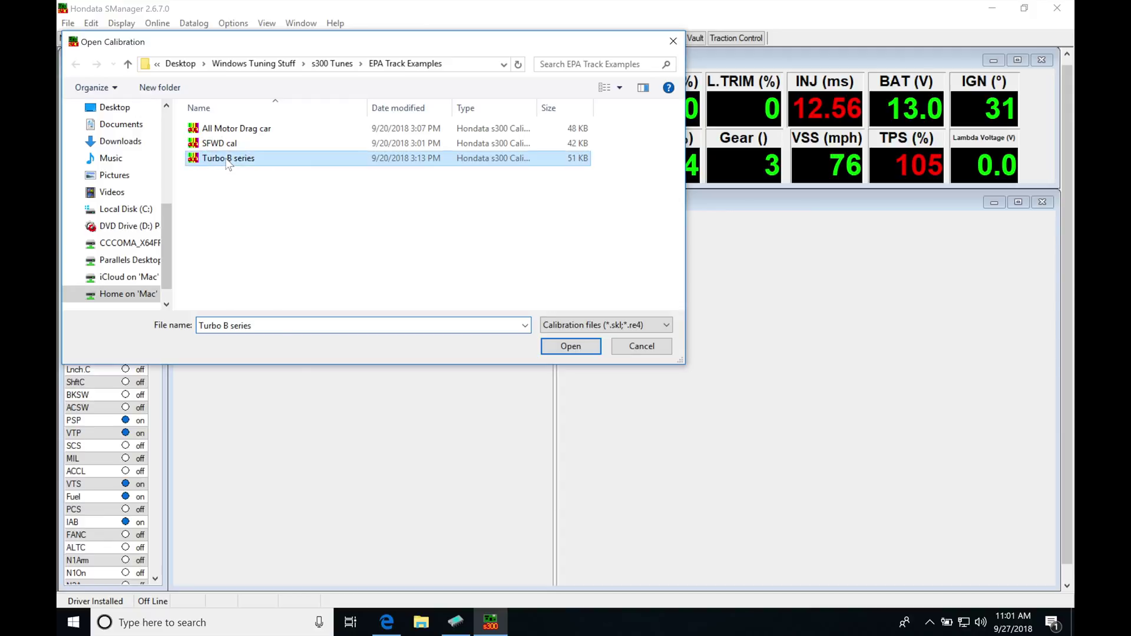
{"action": "left_click", "coordinate": [571, 347]}
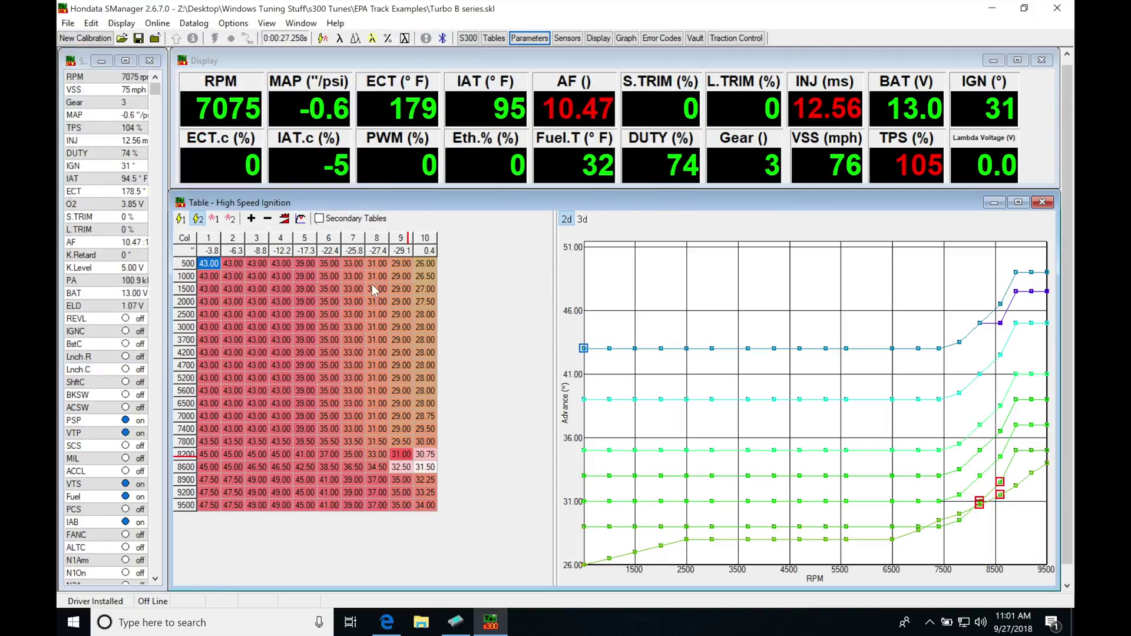
Enable 3Bar tables, show all 16 columns of the Low Speed Fuel table, and bring up the Graph window.
{"action": "left_click", "coordinate": [238, 25]}
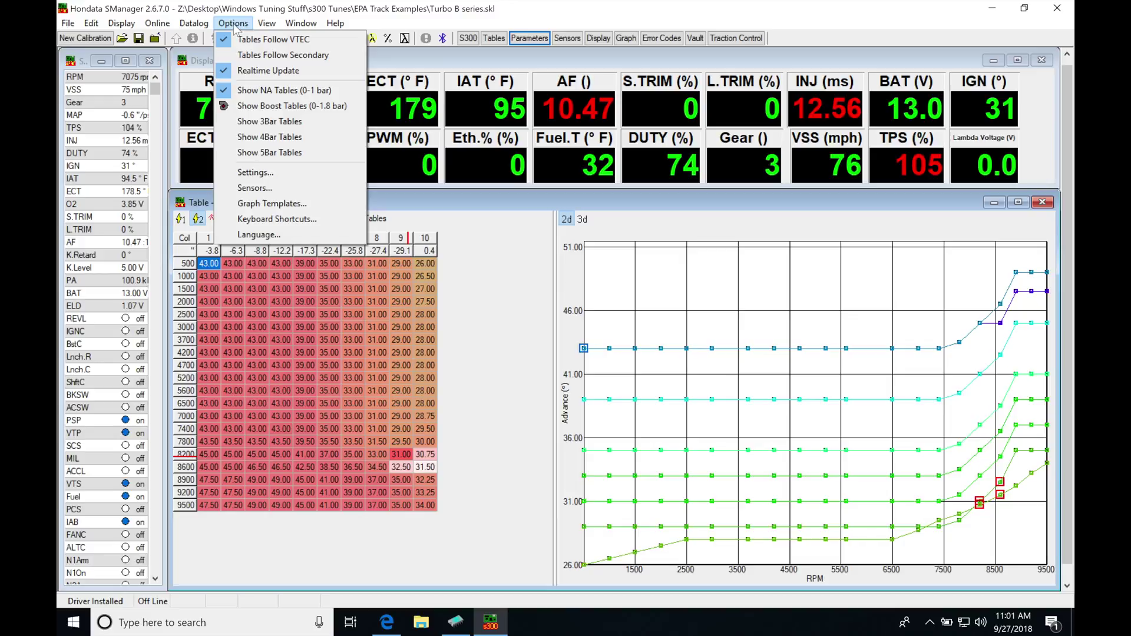
{"action": "left_click", "coordinate": [275, 122]}
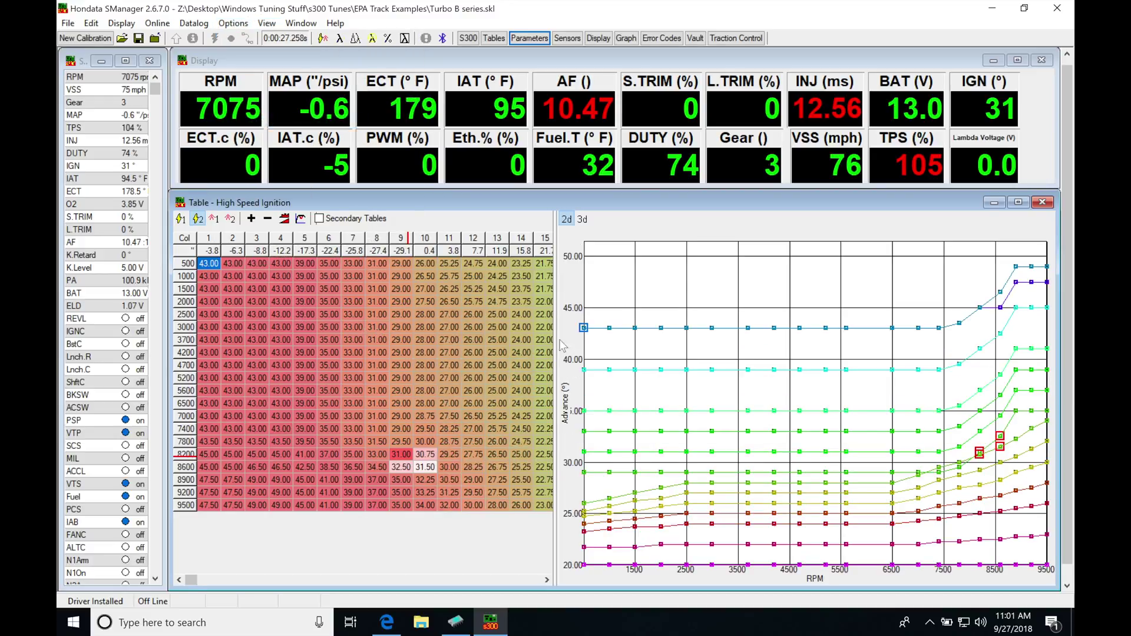
{"action": "left_click_drag", "start_coordinate": [555, 313], "coordinate": [645, 313]}
{"action": "left_click_drag", "start_coordinate": [643, 352], "coordinate": [600, 352]}
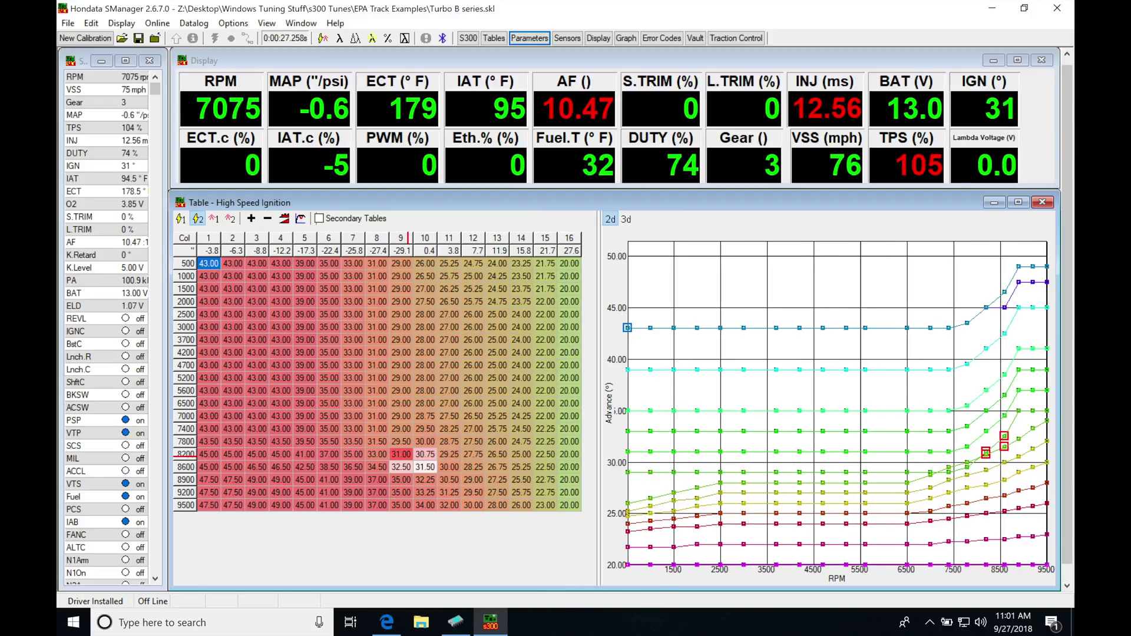
{"action": "left_click", "coordinate": [214, 219]}
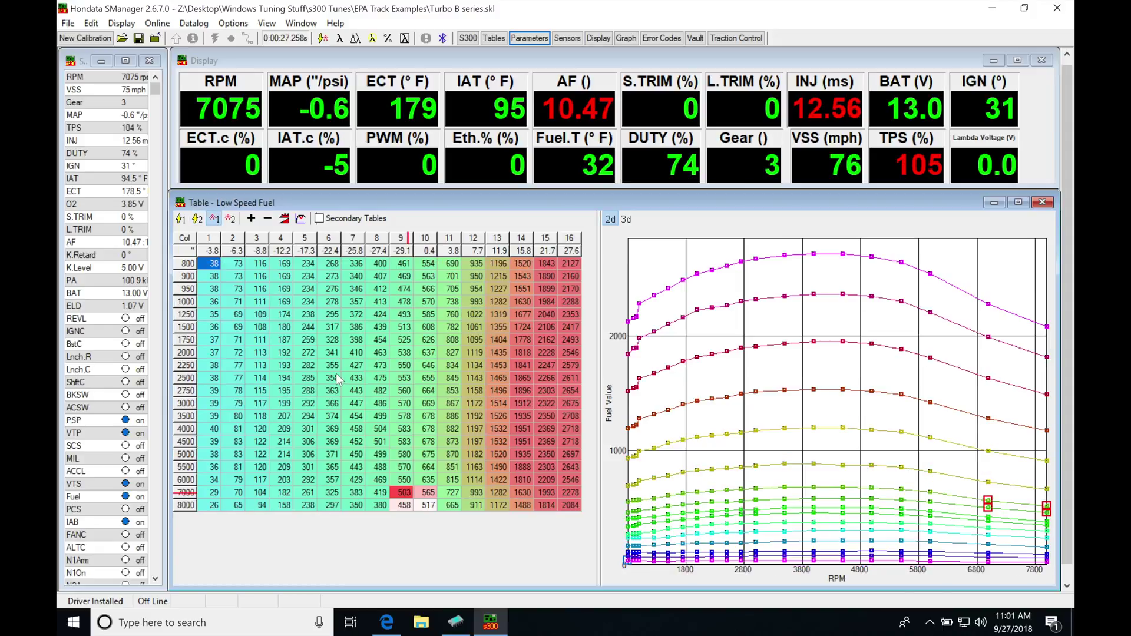
{"action": "left_click", "coordinate": [627, 38]}
Move the Graph window down to uncover the gauges and make it taller and wider.
{"action": "left_click_drag", "start_coordinate": [478, 83], "coordinate": [531, 190]}
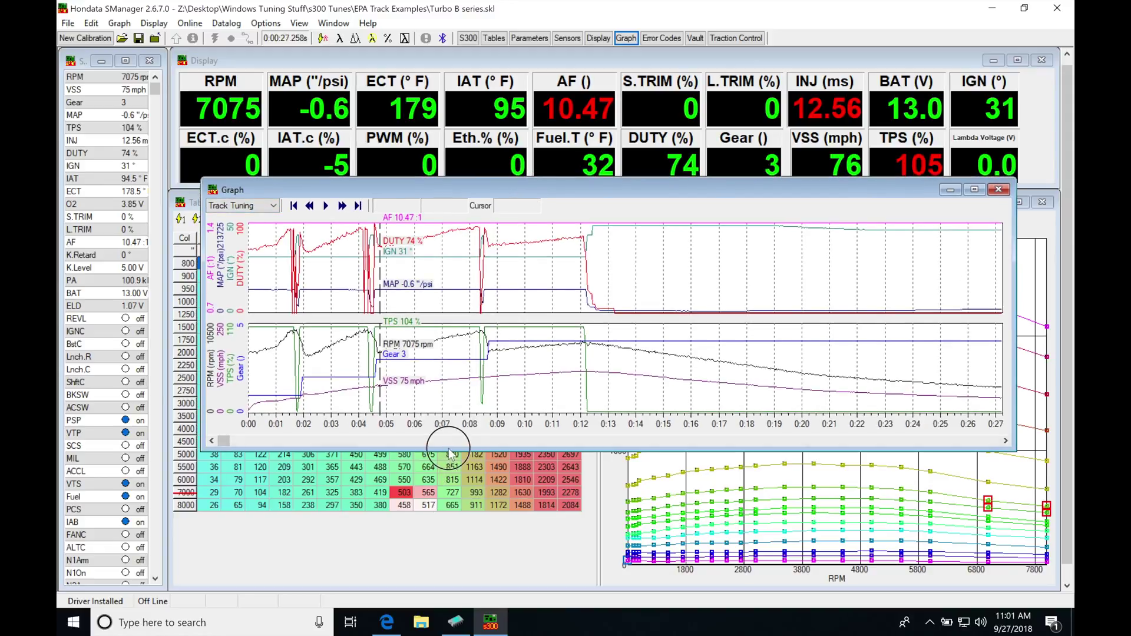
{"action": "left_click_drag", "start_coordinate": [447, 451], "coordinate": [442, 561]}
{"action": "left_click_drag", "start_coordinate": [204, 370], "coordinate": [150, 377]}
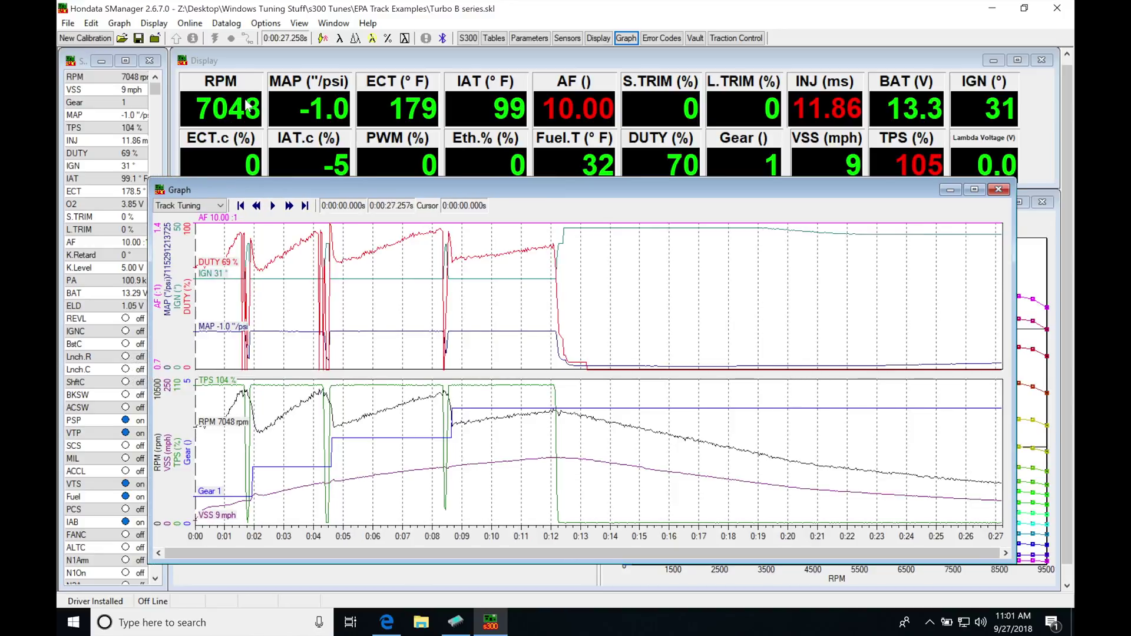
Load the 'b series track car 10.0 @ 151 mph' datalog into the graph.
{"action": "left_click", "coordinate": [237, 23]}
{"action": "left_click", "coordinate": [257, 93]}
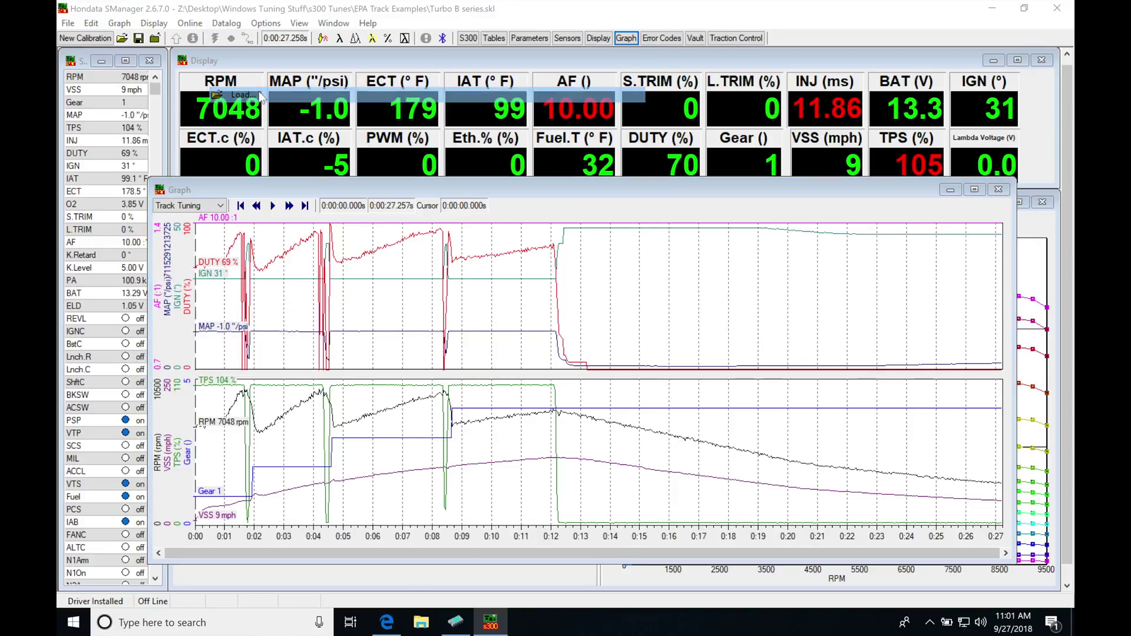
{"action": "left_click", "coordinate": [304, 129]}
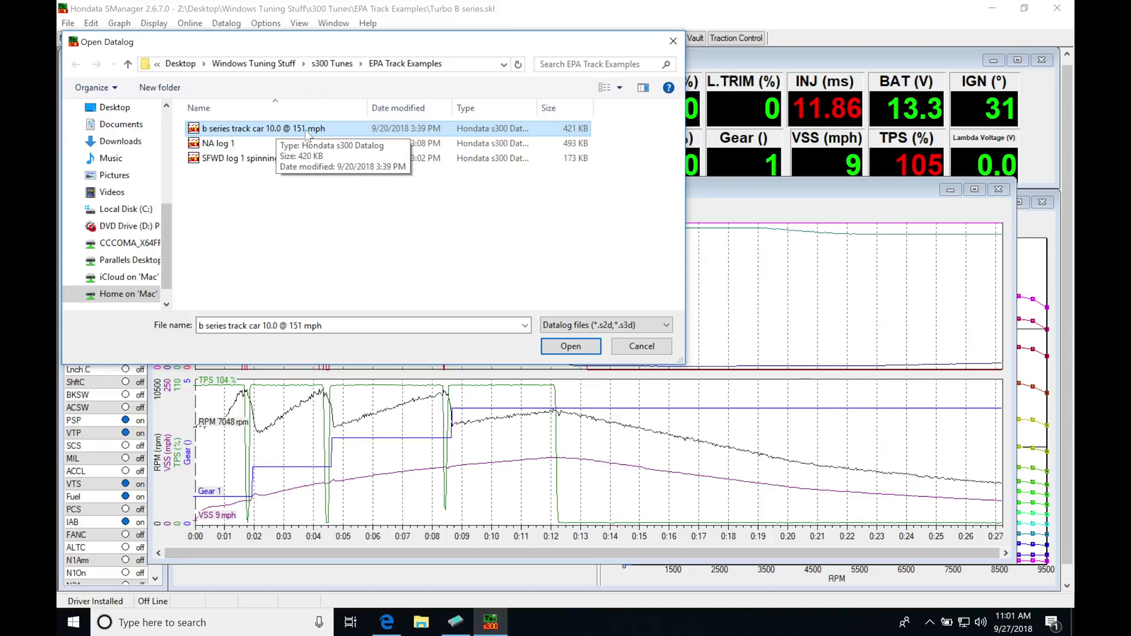
{"action": "left_click", "coordinate": [547, 348]}
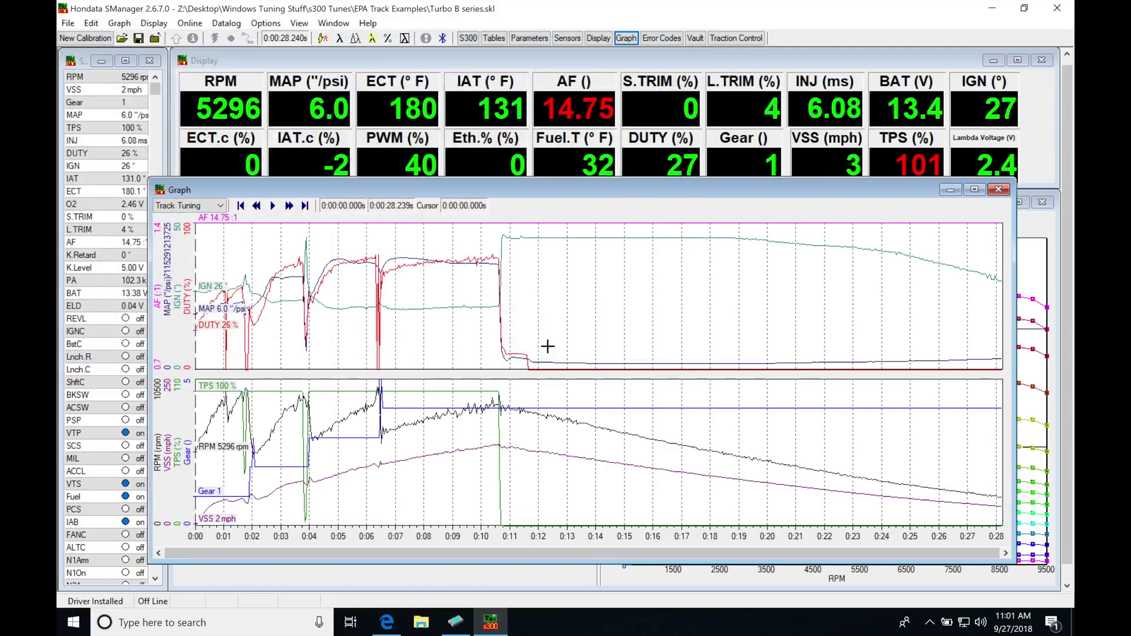
Stretch the Graph window to fill most of the screen and set the cursor at the log start (0:00.000).
{"action": "left_click_drag", "start_coordinate": [371, 188], "coordinate": [426, 131]}
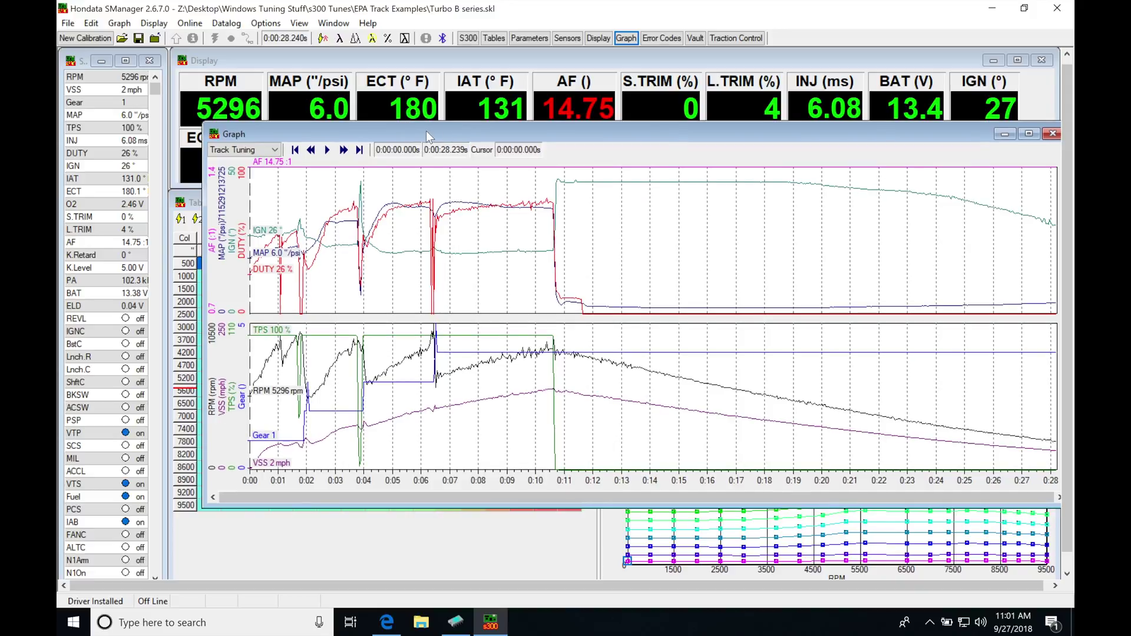
{"action": "left_click_drag", "start_coordinate": [288, 212], "coordinate": [259, 208]}
{"action": "left_click", "coordinate": [271, 416]}
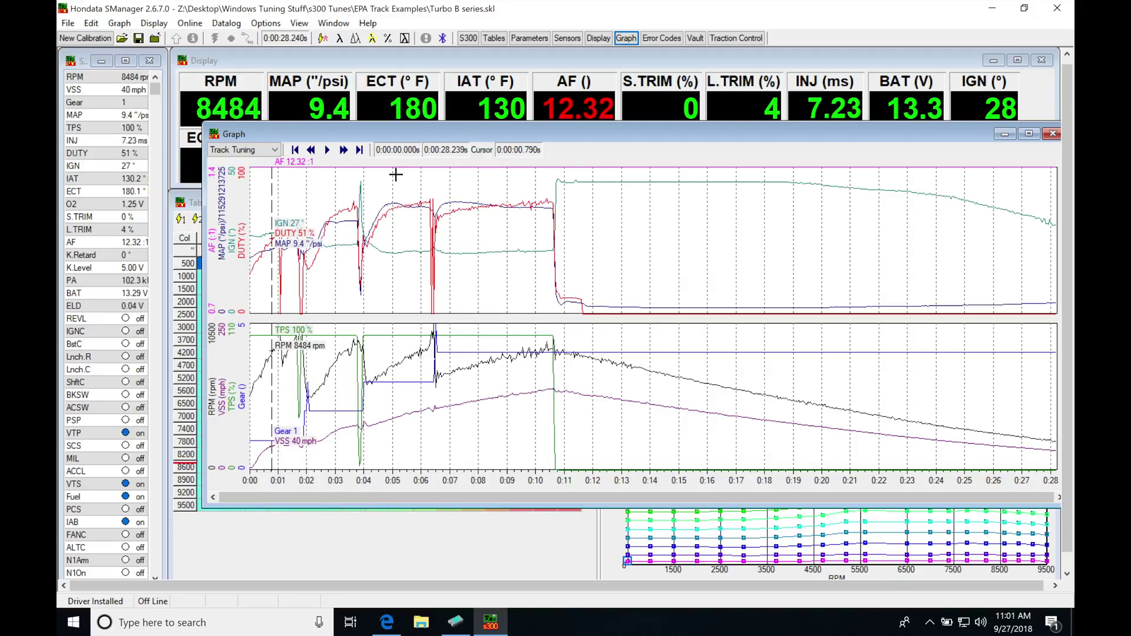
{"action": "left_click_drag", "start_coordinate": [436, 124], "coordinate": [437, 55]}
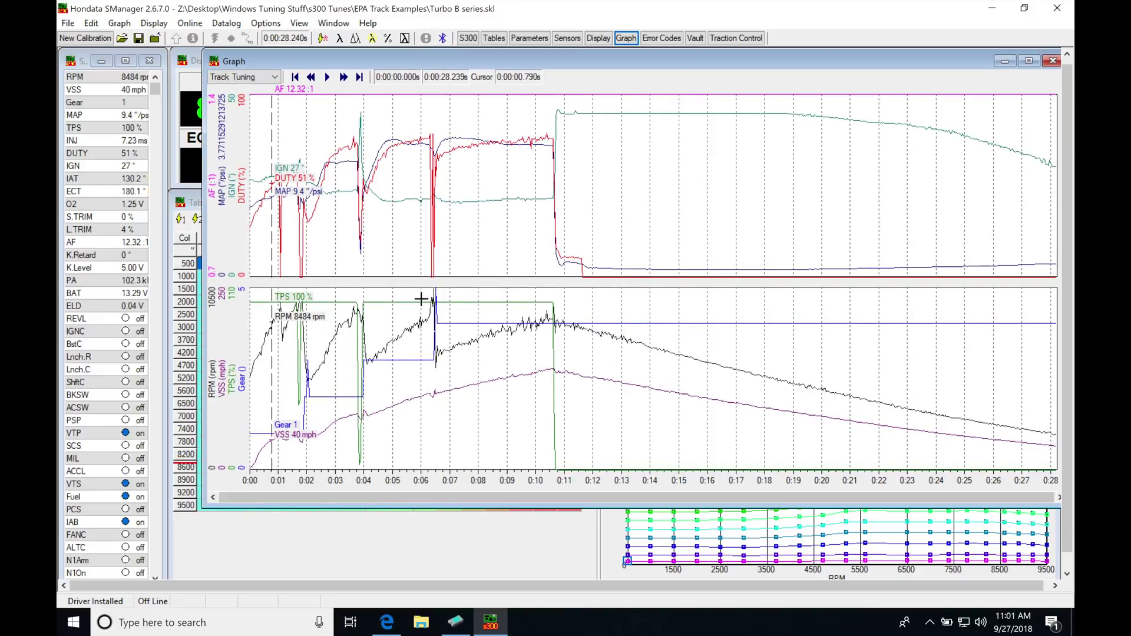
{"action": "left_click_drag", "start_coordinate": [422, 508], "coordinate": [422, 537]}
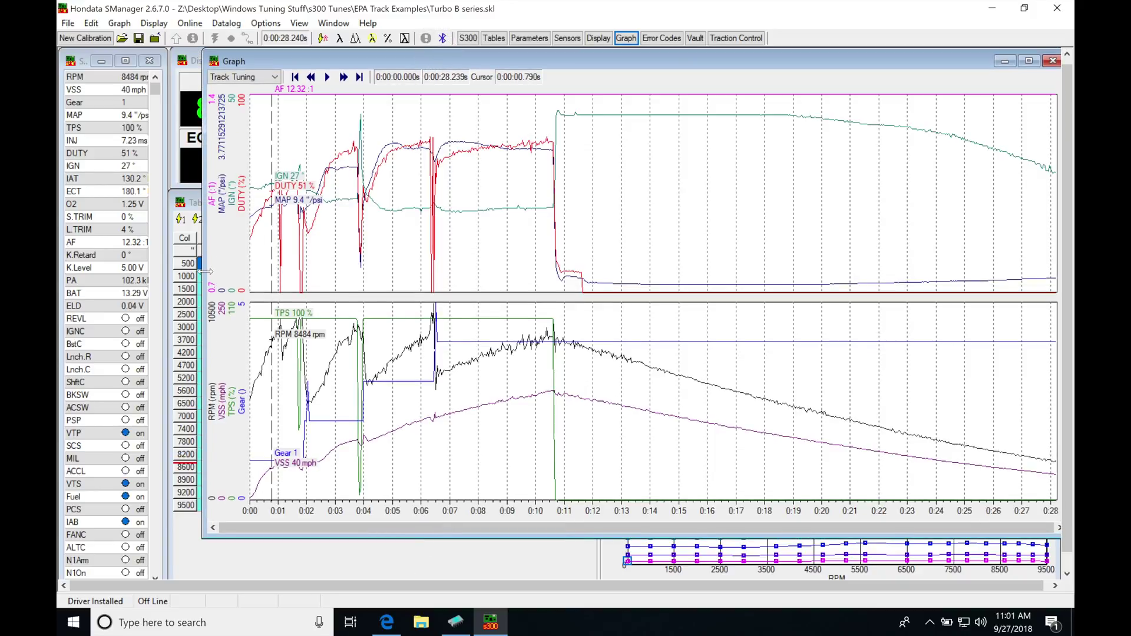
{"action": "left_click_drag", "start_coordinate": [202, 269], "coordinate": [160, 269]}
{"action": "left_click", "coordinate": [216, 331]}
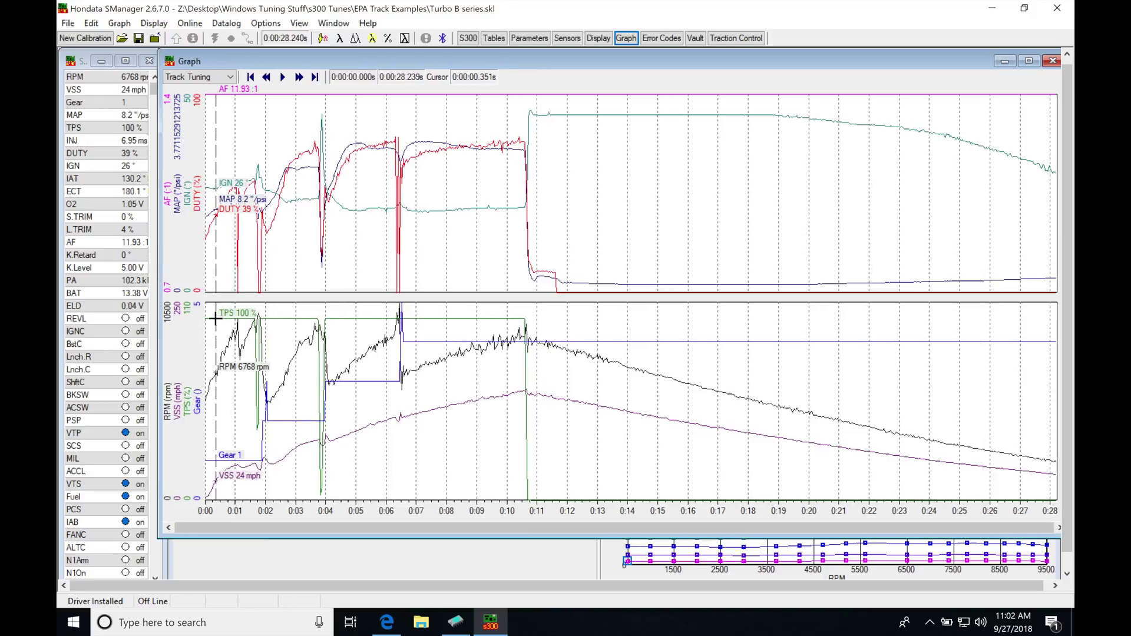
{"action": "left_click", "coordinate": [204, 325]}
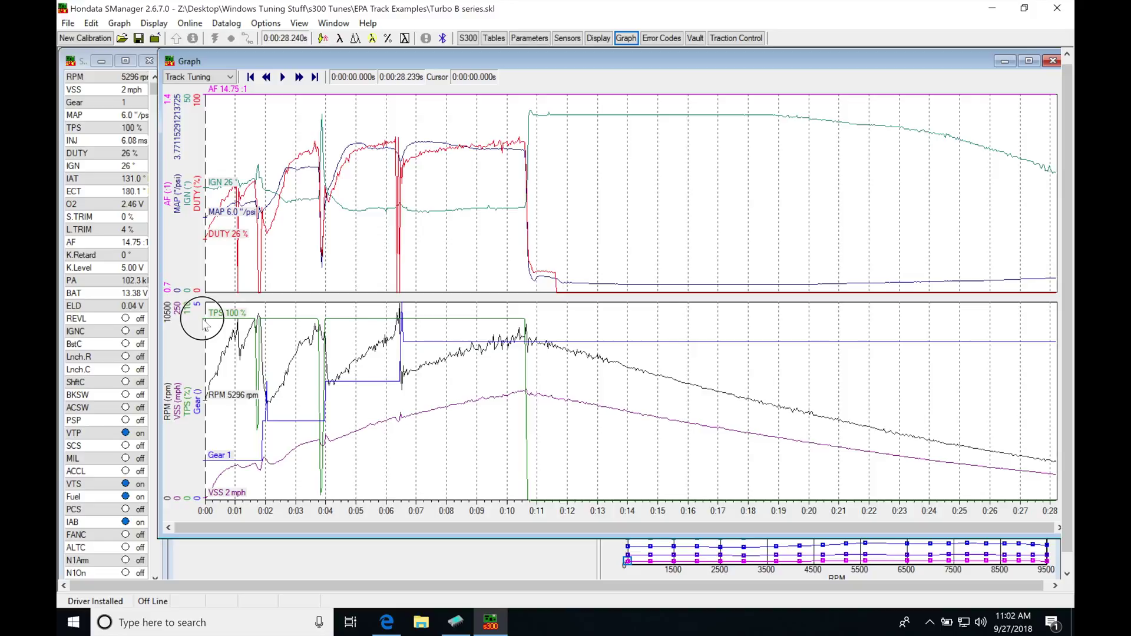
Scrub the time marker through first gear, finishing at 2.037 s (gear 3, 5122 rpm, 50 mph).
{"action": "left_click_drag", "start_coordinate": [205, 325], "coordinate": [231, 318]}
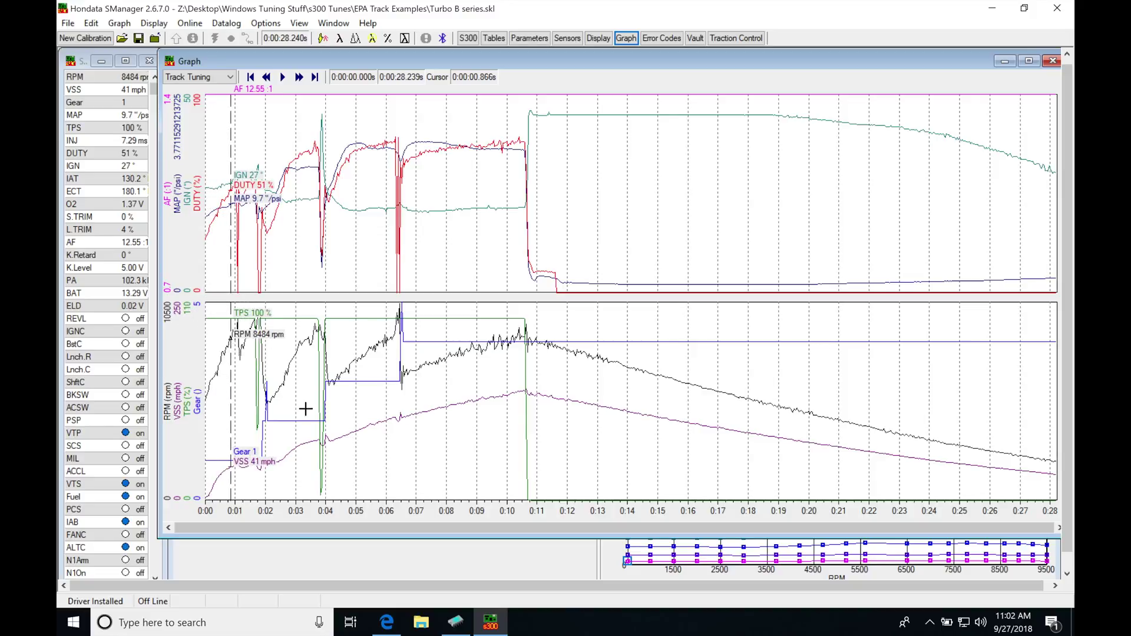
{"action": "left_click", "coordinate": [254, 381]}
{"action": "left_click", "coordinate": [259, 378]}
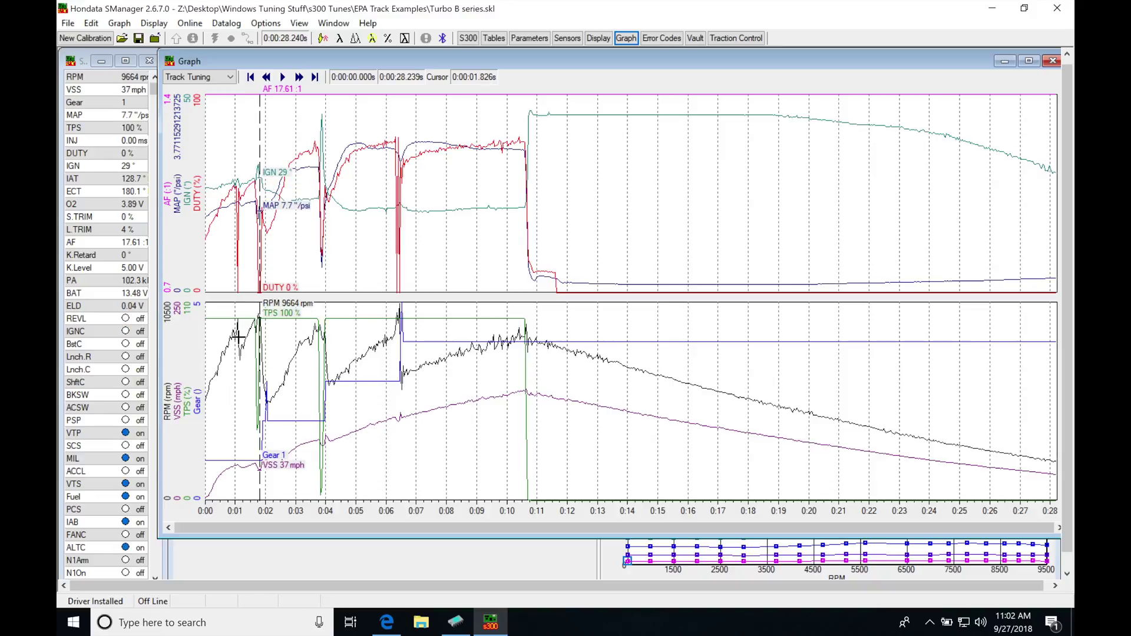
{"action": "left_click", "coordinate": [204, 402]}
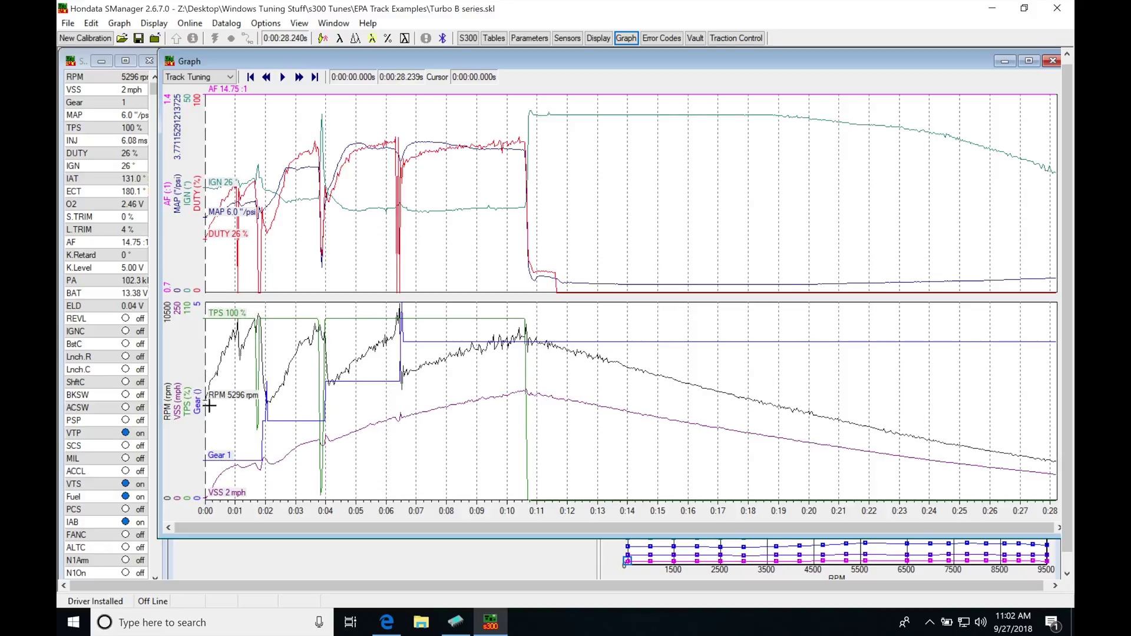
{"action": "left_click_drag", "start_coordinate": [202, 406], "coordinate": [239, 368]}
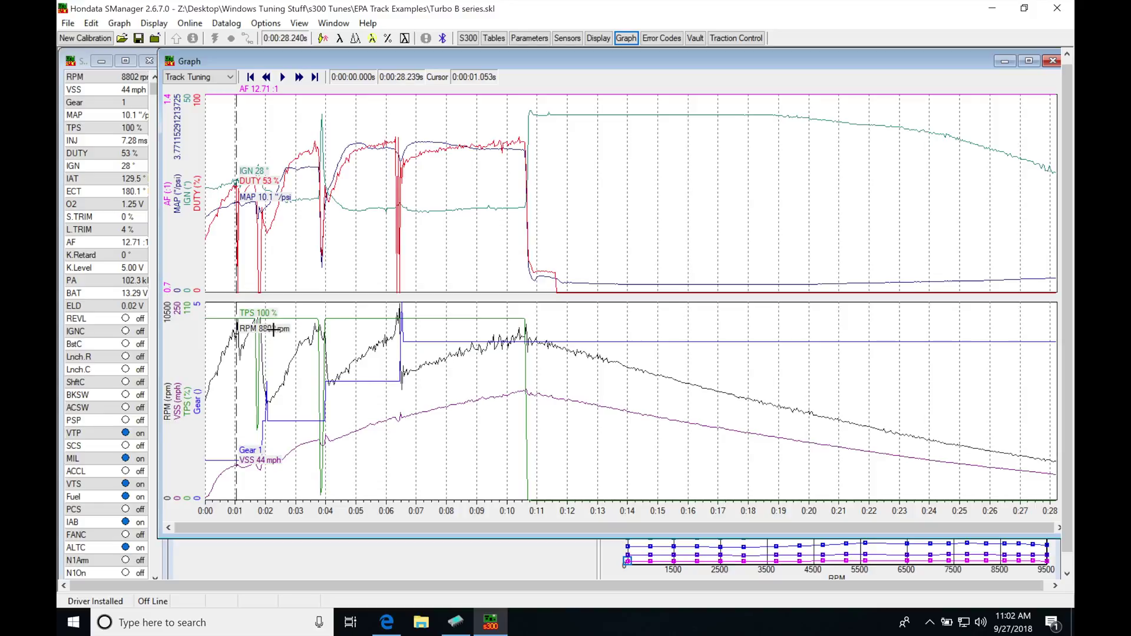
{"action": "left_click", "coordinate": [239, 361]}
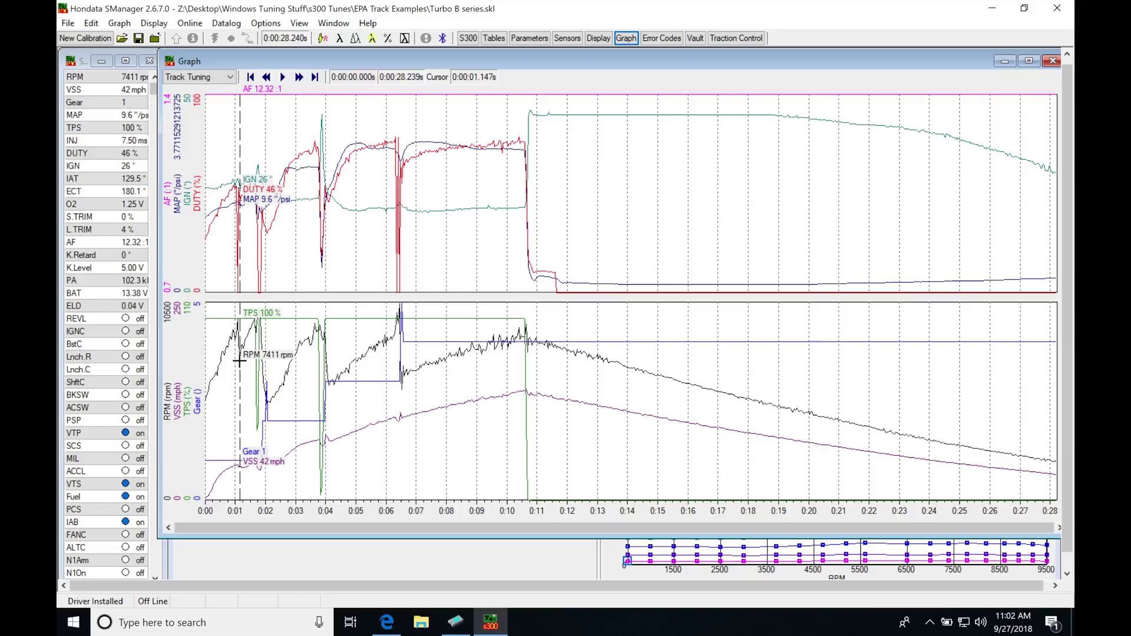
{"action": "mouse_move", "coordinate": [246, 366]}
{"action": "left_mouse_down"}
{"action": "mouse_move", "coordinate": [240, 355]}
{"action": "mouse_move", "coordinate": [255, 347]}
{"action": "left_mouse_up"}
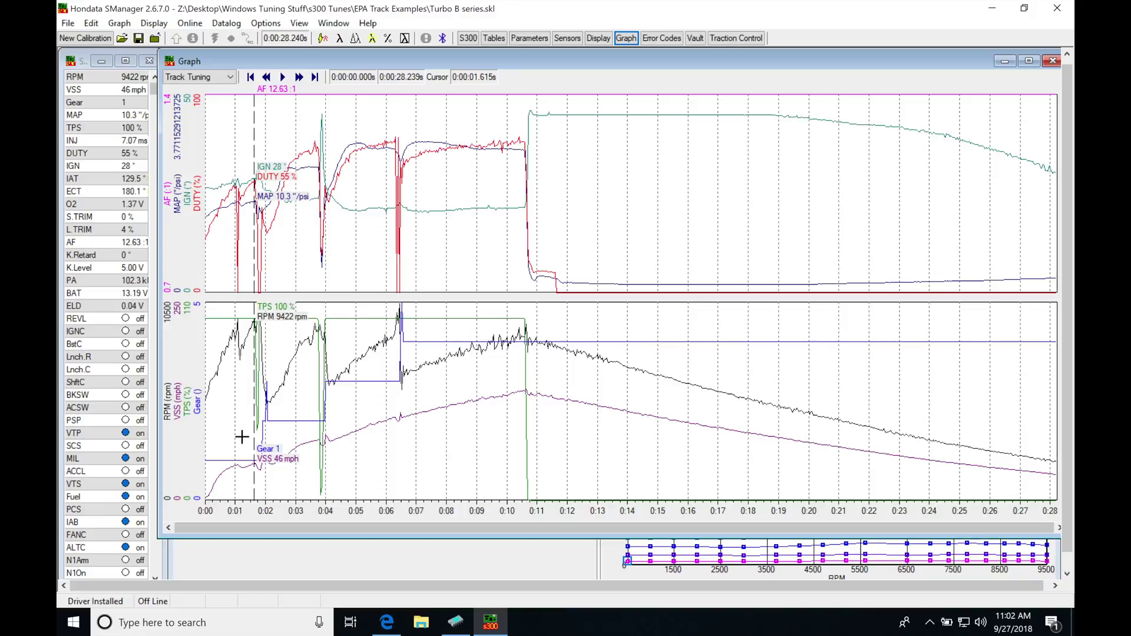
{"action": "left_click", "coordinate": [266, 380]}
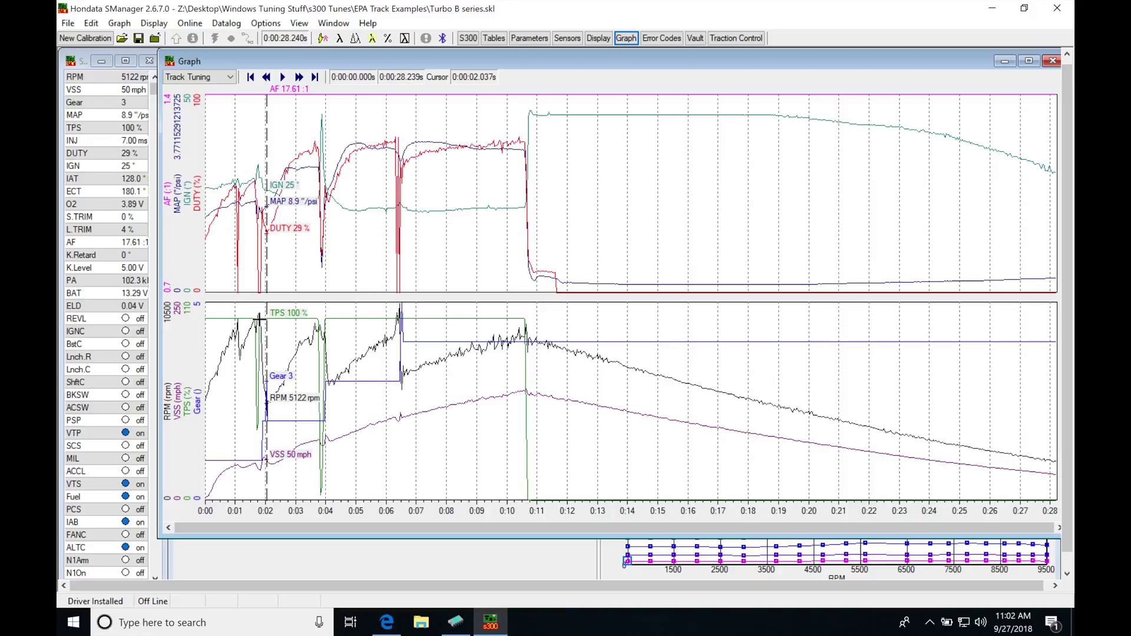
Sweep the time marker across first gear to the 9868 rpm peak at 1.779 s, TPS 42%.
{"action": "left_click", "coordinate": [233, 317]}
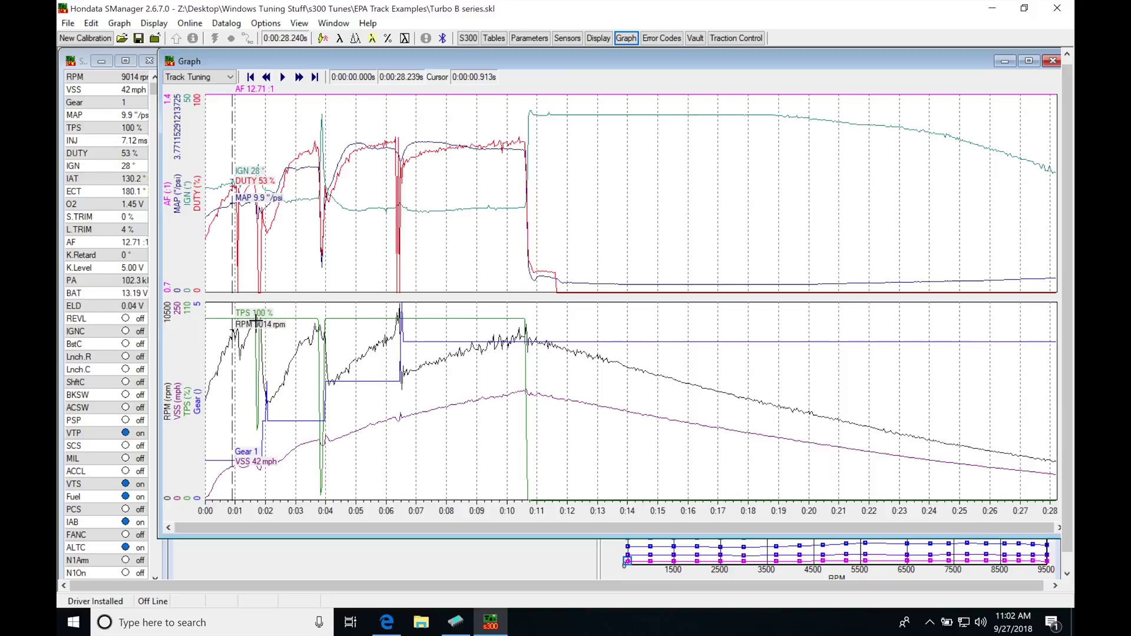
{"action": "mouse_move", "coordinate": [225, 340]}
{"action": "left_mouse_down"}
{"action": "mouse_move", "coordinate": [253, 328]}
{"action": "mouse_move", "coordinate": [238, 332]}
{"action": "left_mouse_up"}
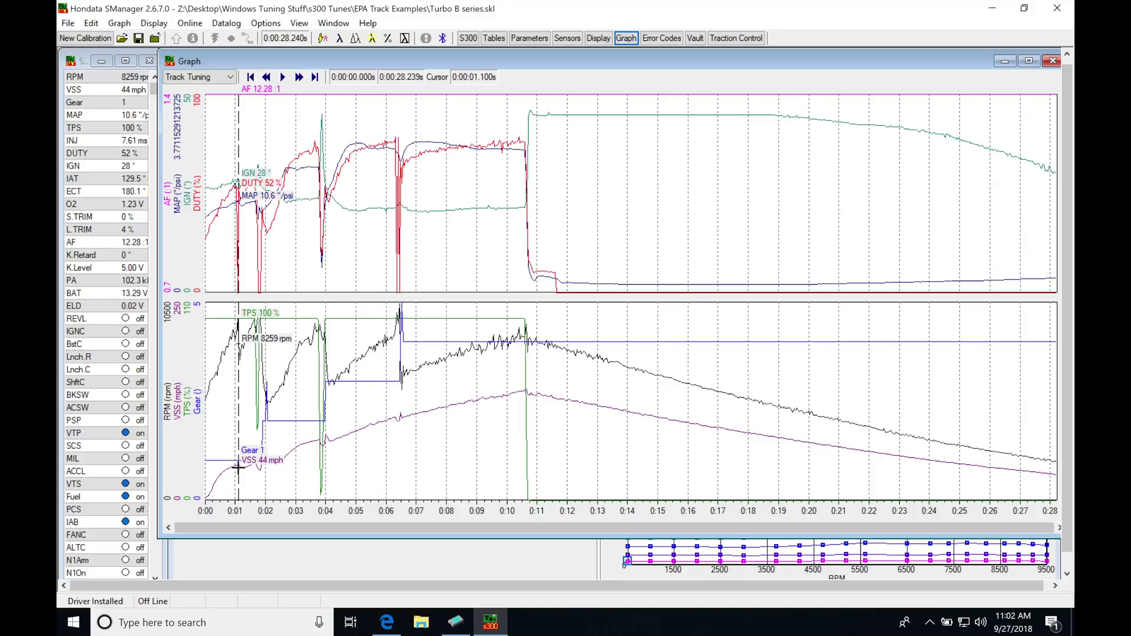
{"action": "left_click_drag", "start_coordinate": [231, 491], "coordinate": [259, 481]}
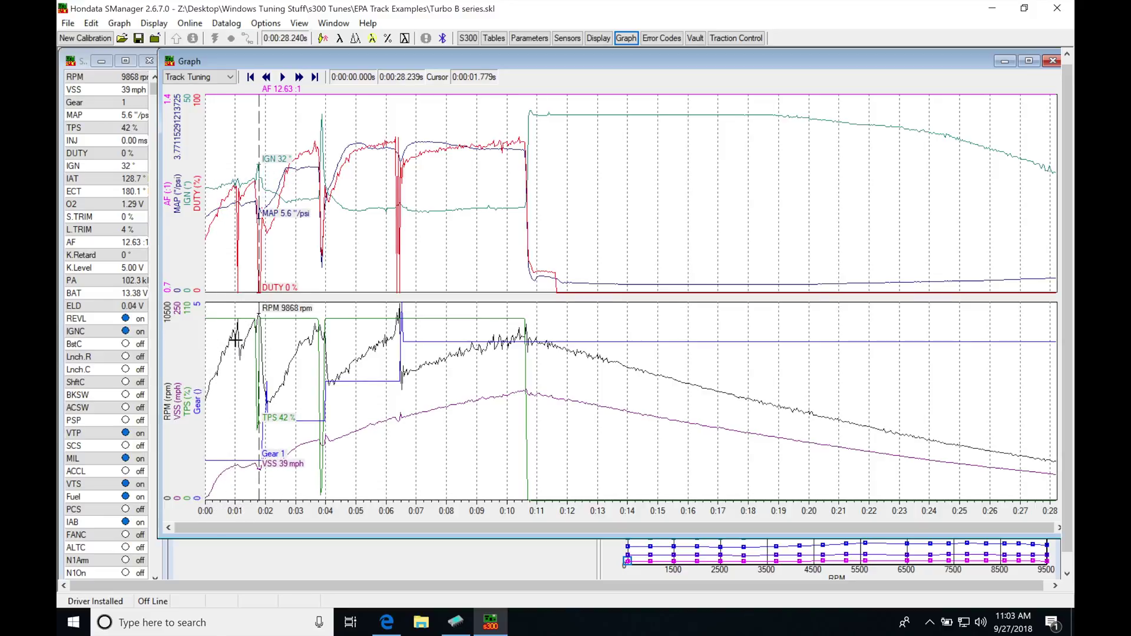
Scrub first gear and settle the marker on the wheelspin dip at 1.568 s: 9282 rpm, 45 mph.
{"action": "left_click", "coordinate": [206, 498]}
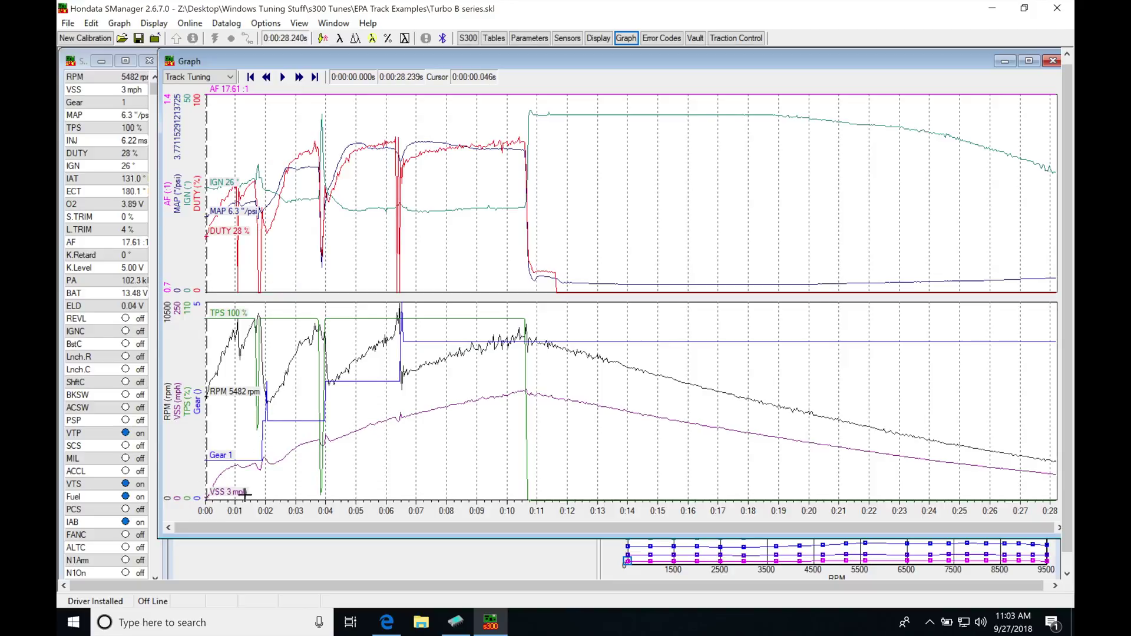
{"action": "left_click_drag", "start_coordinate": [203, 499], "coordinate": [230, 482]}
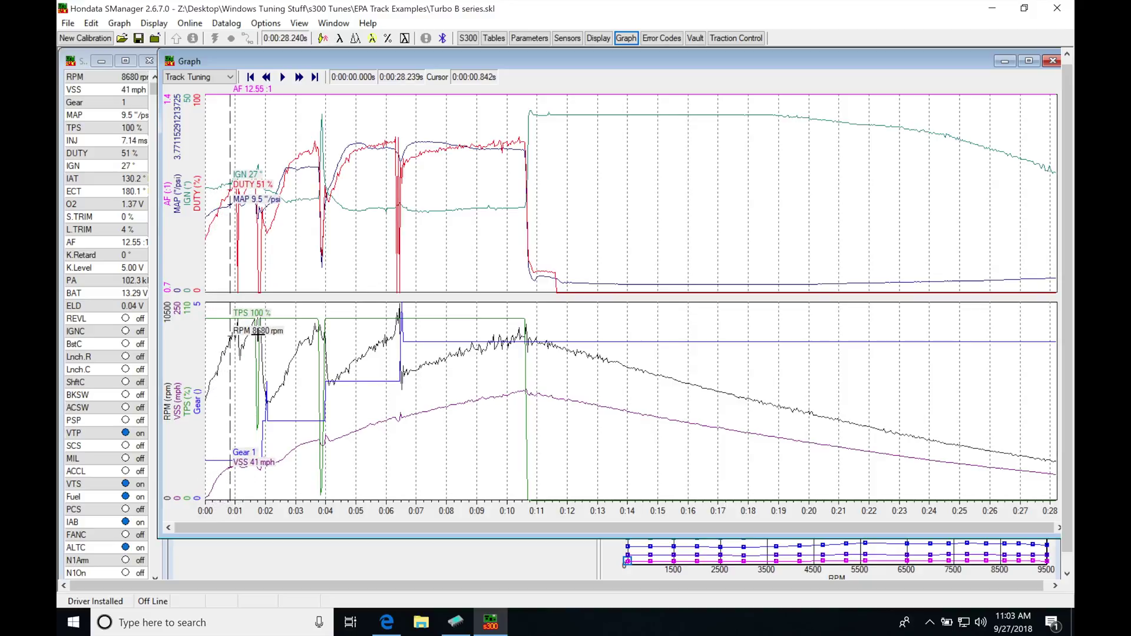
{"action": "left_click_drag", "start_coordinate": [232, 427], "coordinate": [235, 427]}
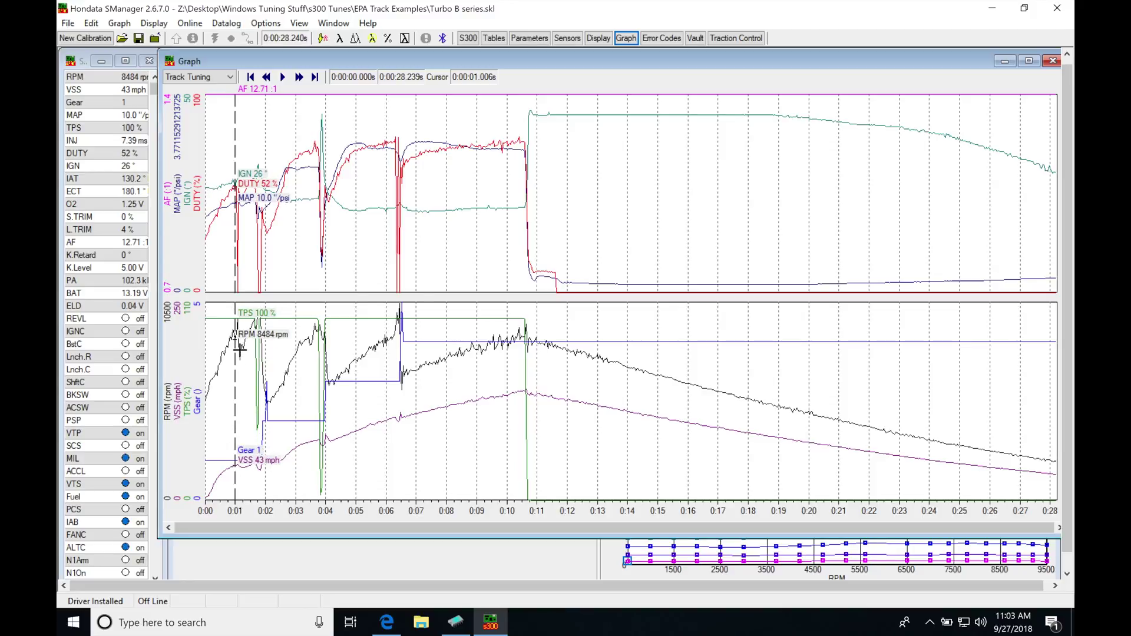
{"action": "left_click", "coordinate": [237, 395]}
{"action": "left_click_drag", "start_coordinate": [237, 396], "coordinate": [238, 427]}
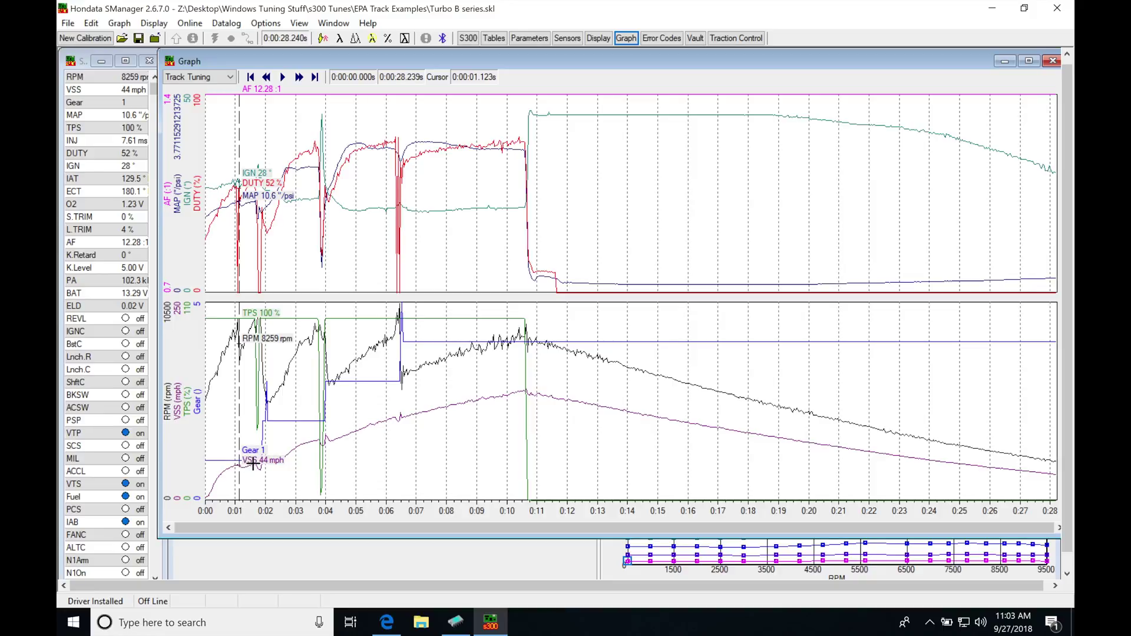
{"action": "left_click_drag", "start_coordinate": [235, 468], "coordinate": [254, 471]}
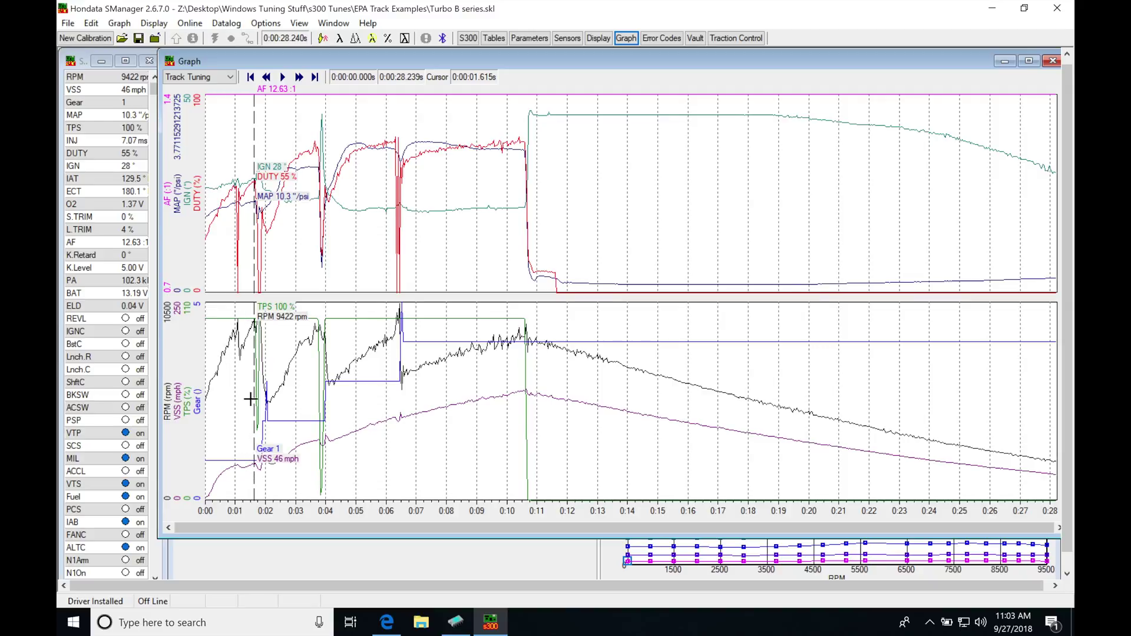
{"action": "mouse_move", "coordinate": [242, 446]}
{"action": "left_mouse_down"}
{"action": "mouse_move", "coordinate": [208, 462]}
{"action": "mouse_move", "coordinate": [235, 453]}
{"action": "mouse_move", "coordinate": [236, 464]}
{"action": "mouse_move", "coordinate": [239, 443]}
{"action": "left_mouse_up"}
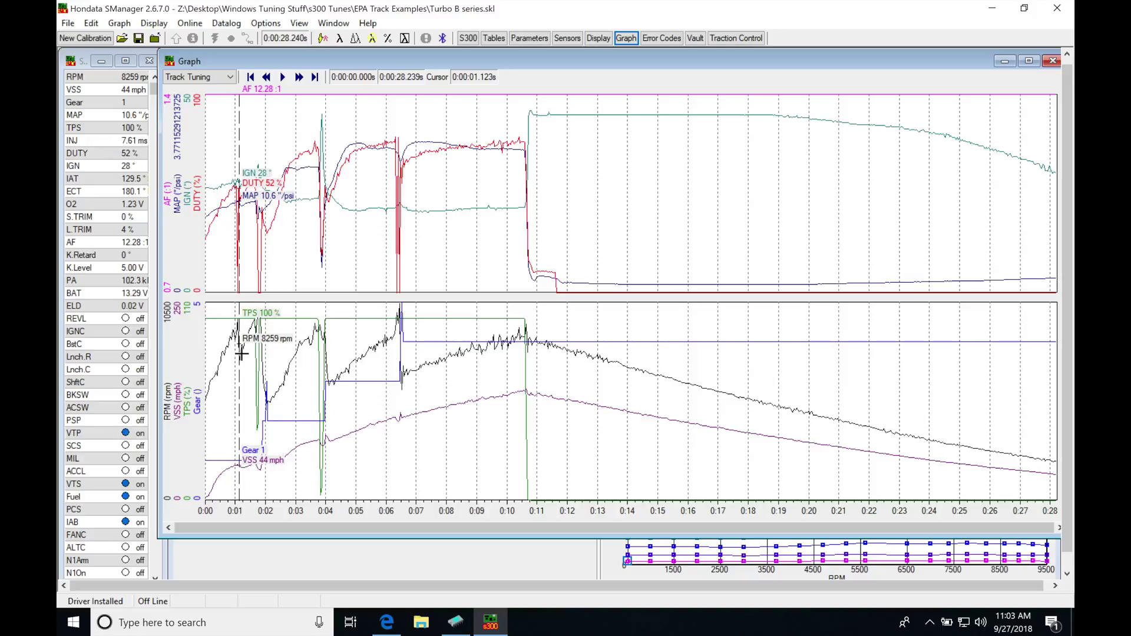
{"action": "left_click", "coordinate": [236, 331]}
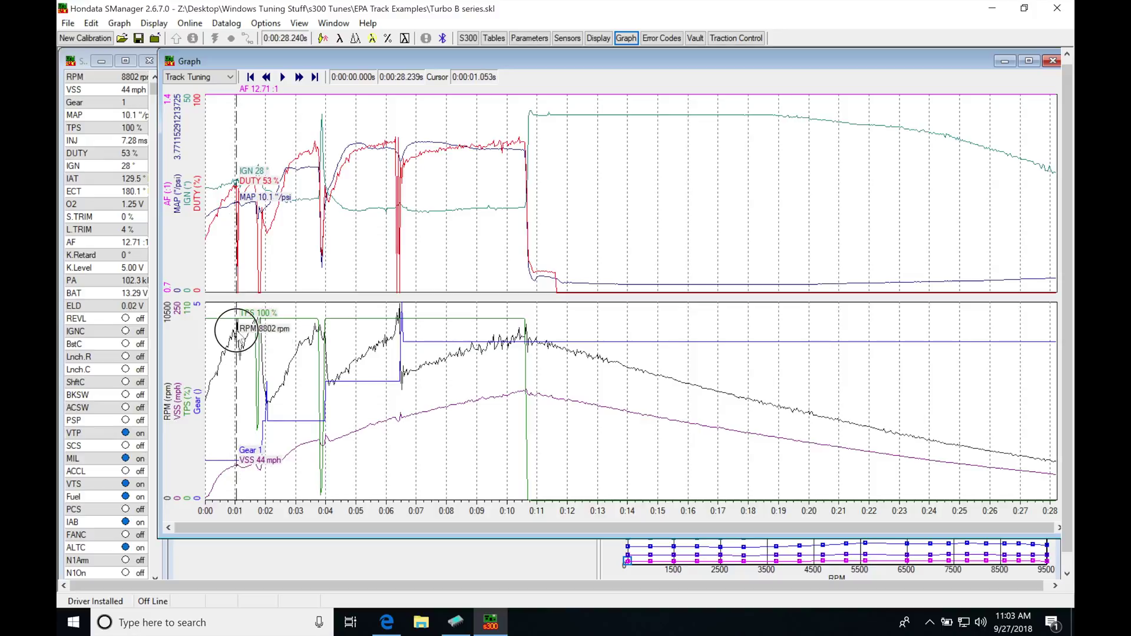
{"action": "left_click_drag", "start_coordinate": [237, 331], "coordinate": [252, 365]}
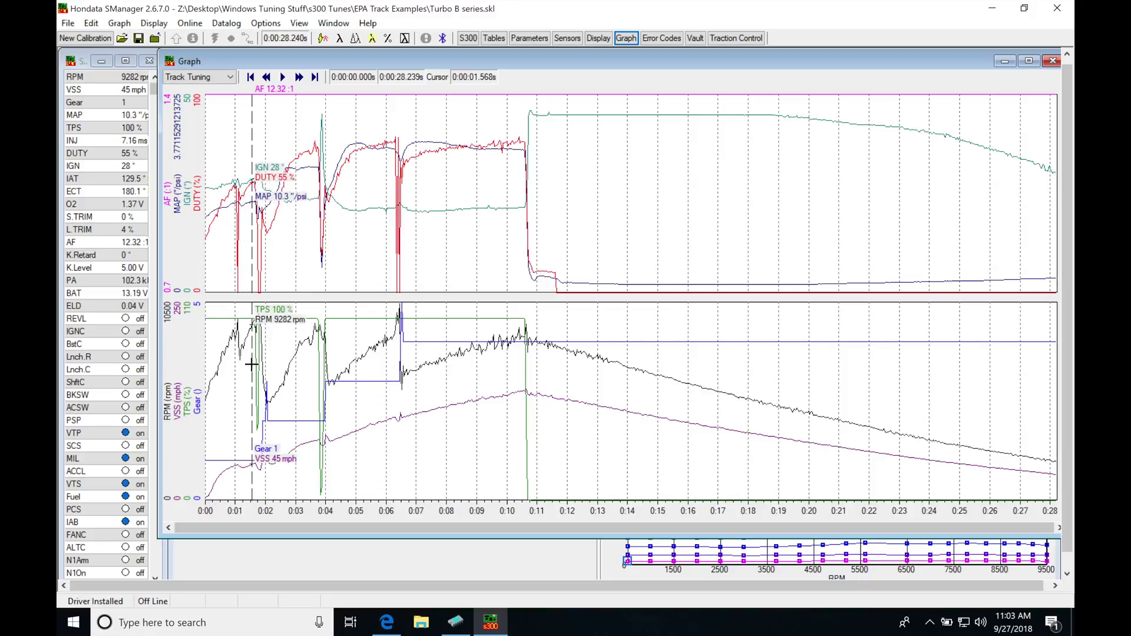